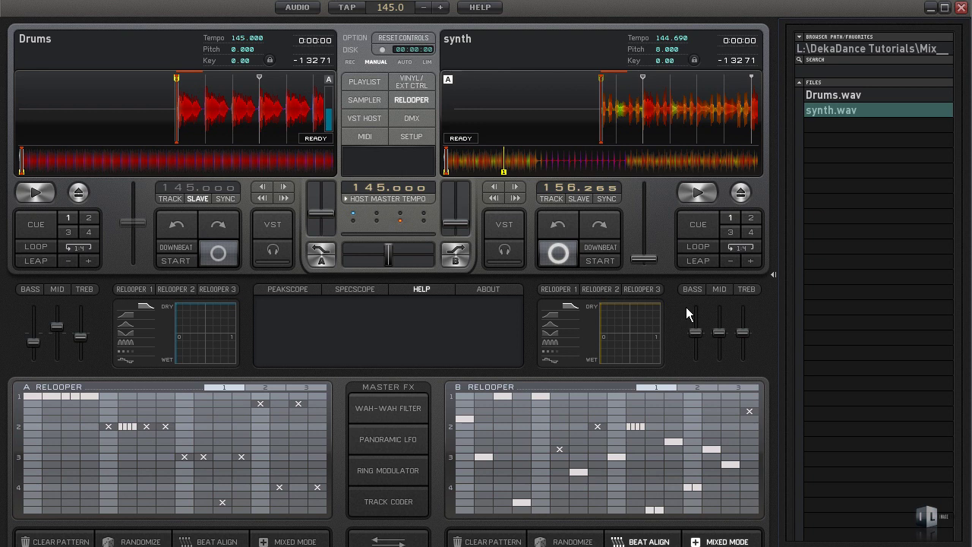
Bring up the middle panel help, then briefly play and stop the Drums and synth decks
left_click(409, 289)
left_click(44, 198)
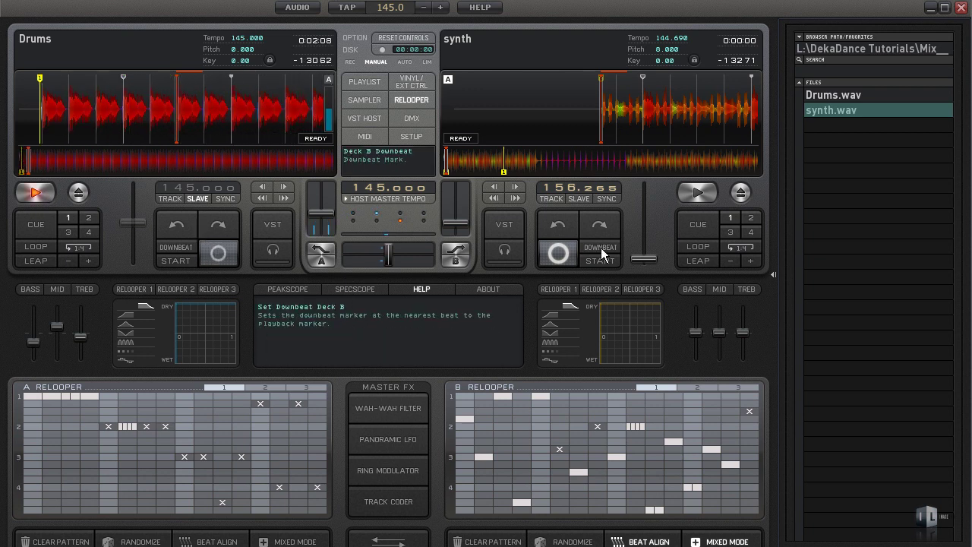
left_click(697, 193)
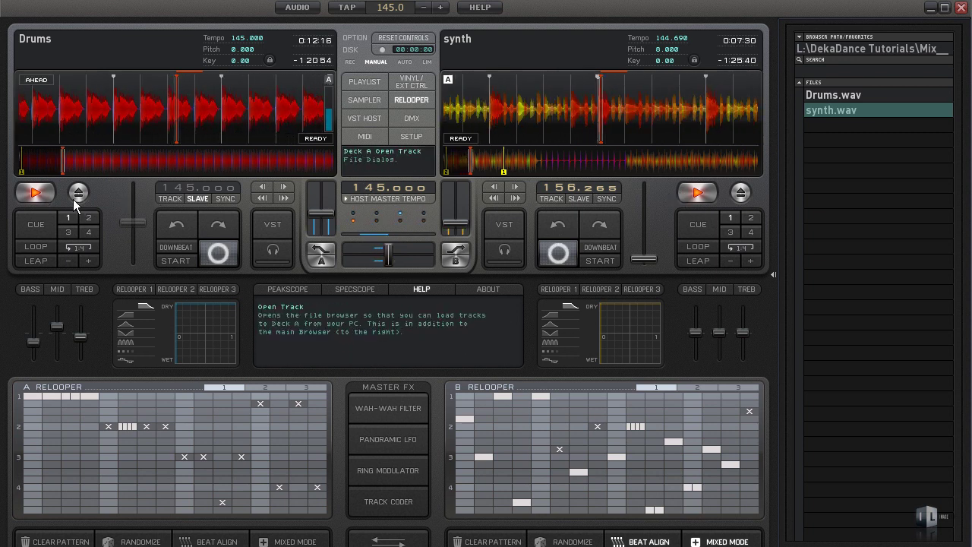
left_click(35, 192)
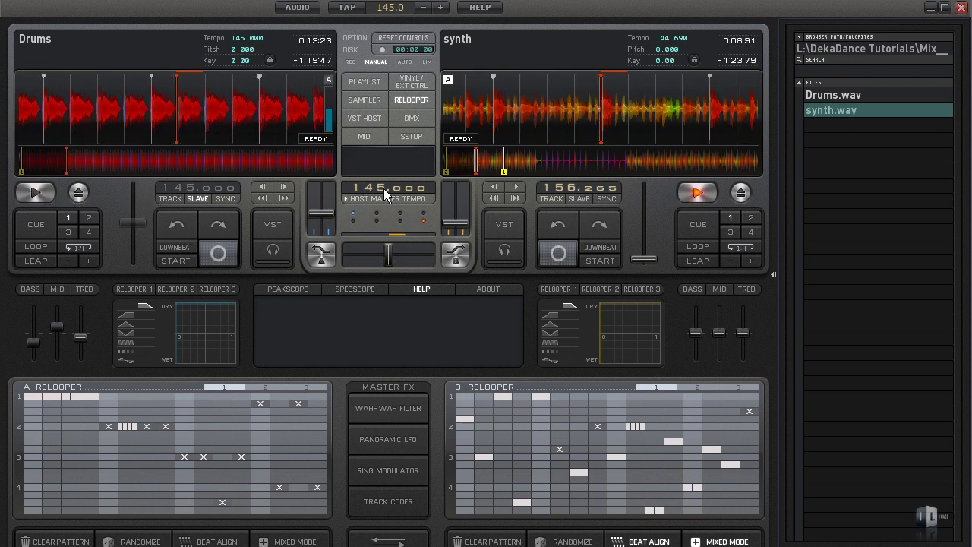
left_click(692, 190)
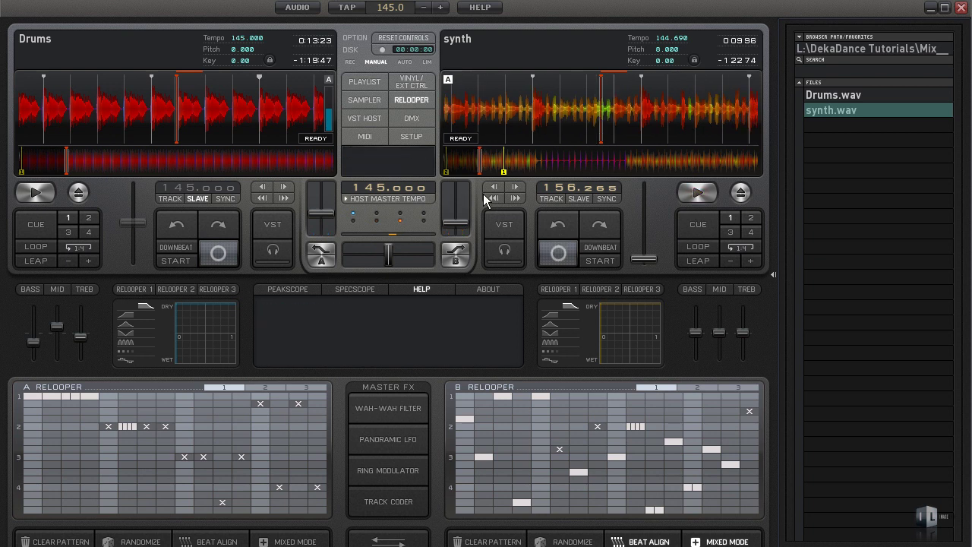
Rewind both tracks, play Drums, then beat-sync the synth deck to 145 BPM and start it
left_click(453, 161)
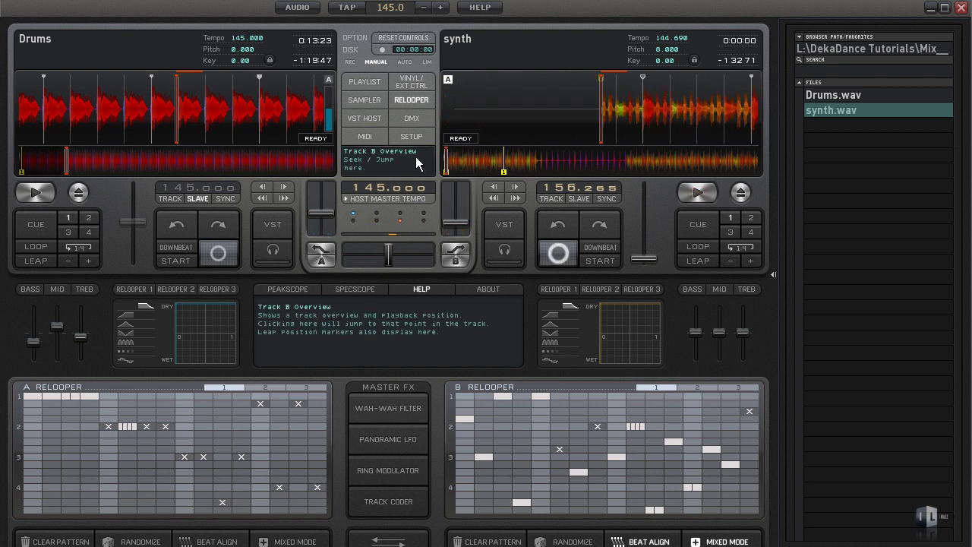
left_click(21, 161)
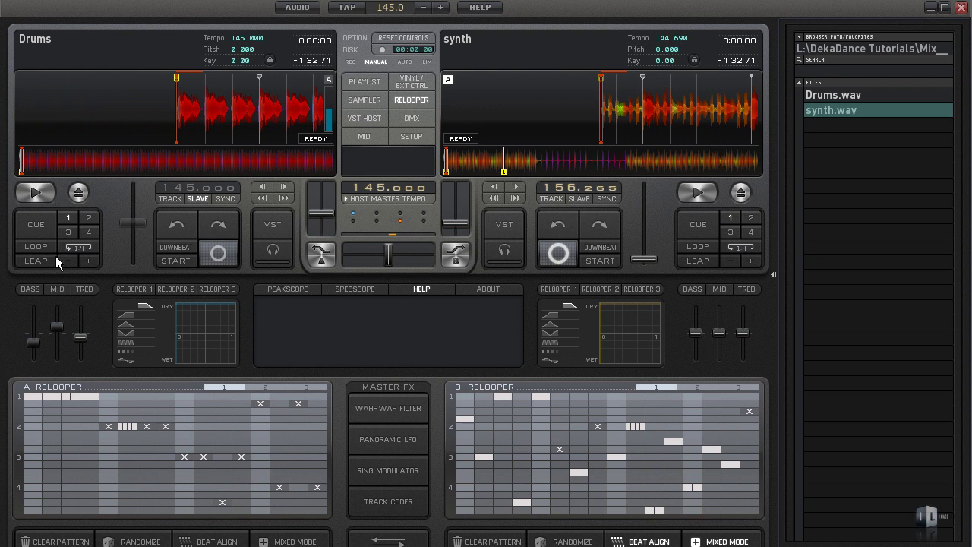
left_click(34, 194)
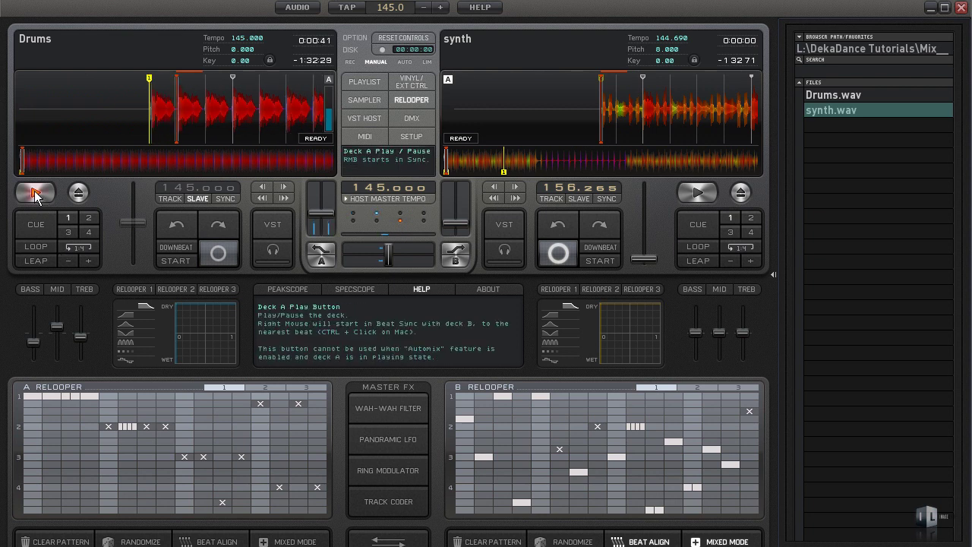
left_click(603, 198)
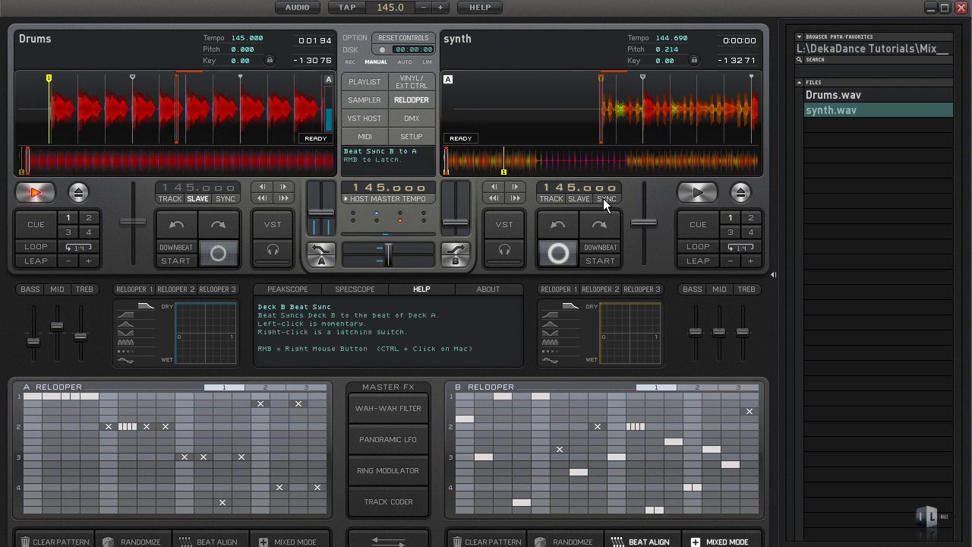
left_click(693, 194)
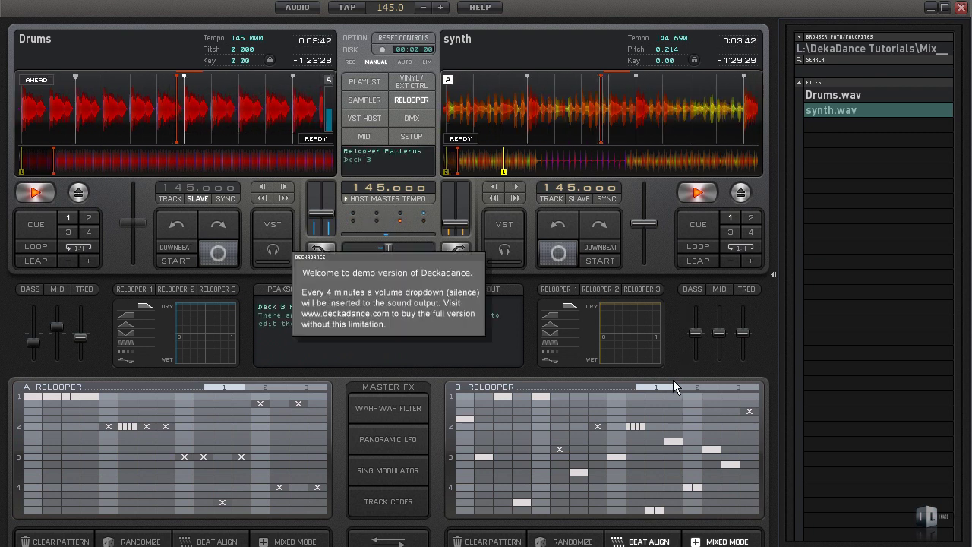
Dismiss the demo notice and raise the synth deck's volume, nudging the Drums volume up too
left_click(373, 290)
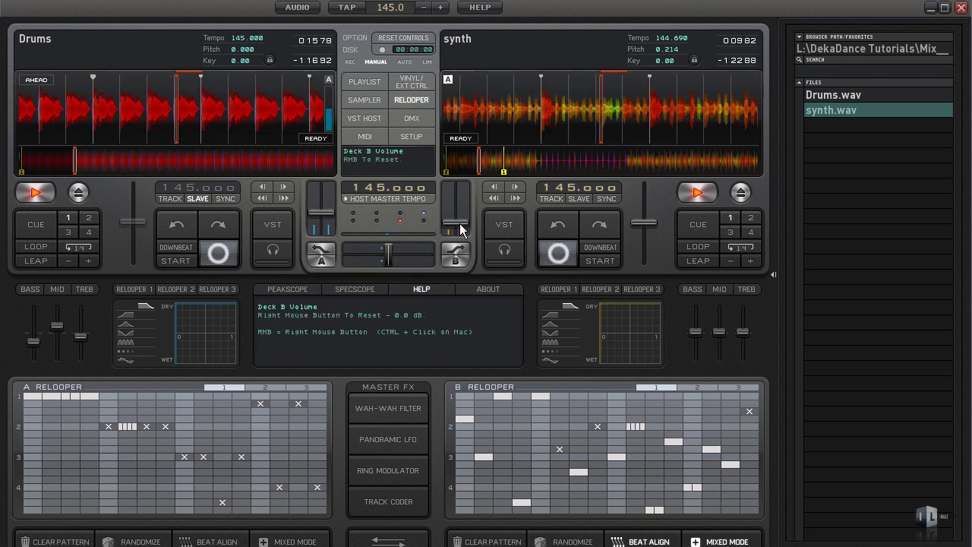
left_click_drag(461, 220, 460, 212)
left_click_drag(325, 212, 326, 200)
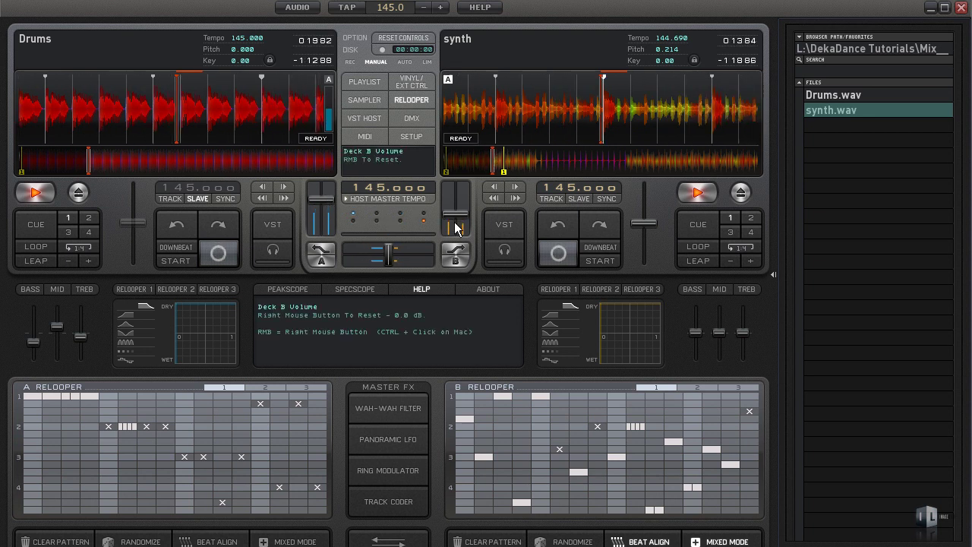
left_click_drag(456, 224, 459, 210)
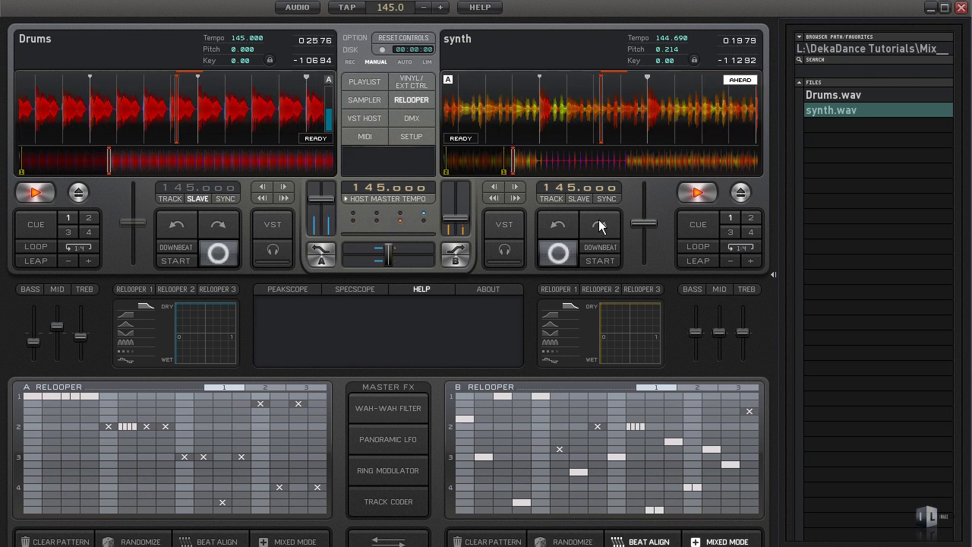
Stop both decks and shift the synth deck's pitch to 7.158
left_click(691, 195)
left_click(35, 193)
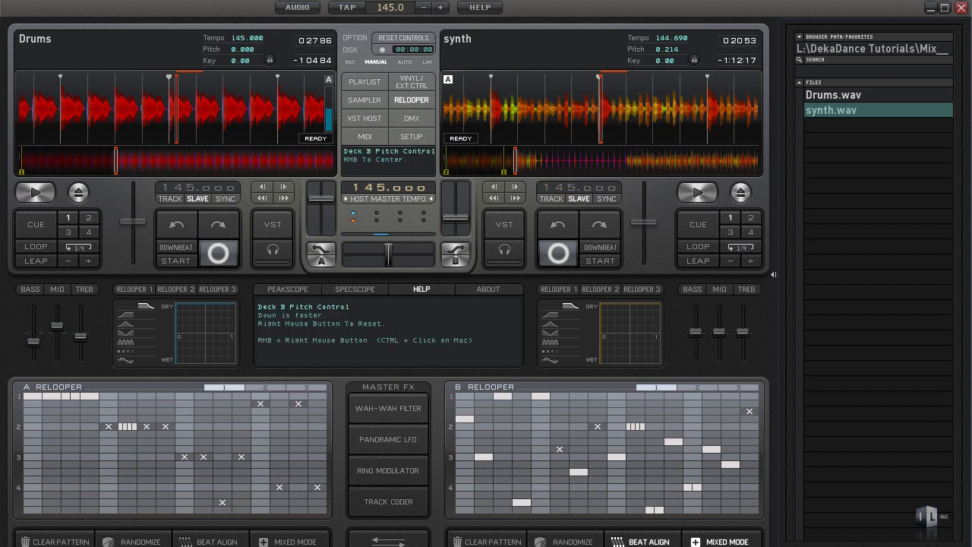
left_click_drag(643, 249, 643, 251)
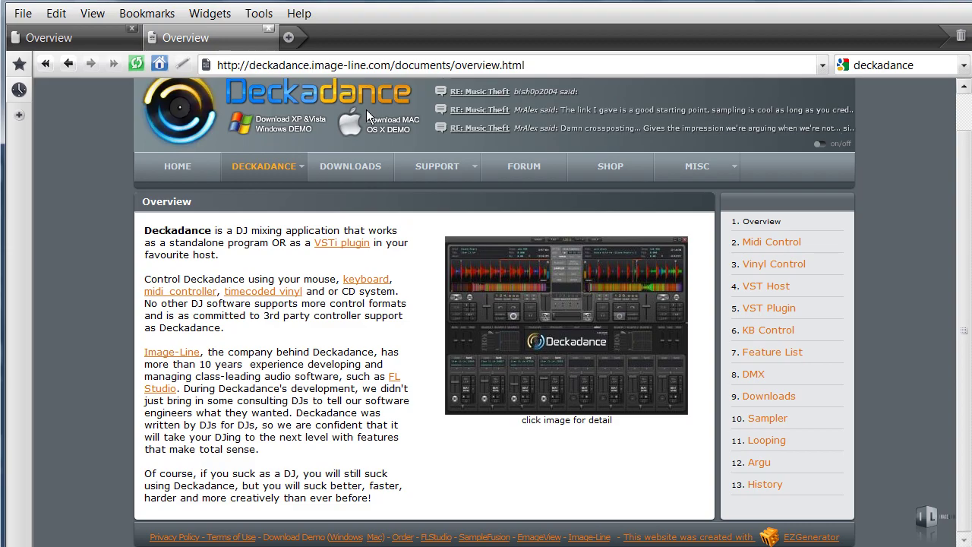
Search the web for 'deckadance' and open the official Deckadance site
left_click_drag(525, 64, 337, 65)
left_click(916, 65)
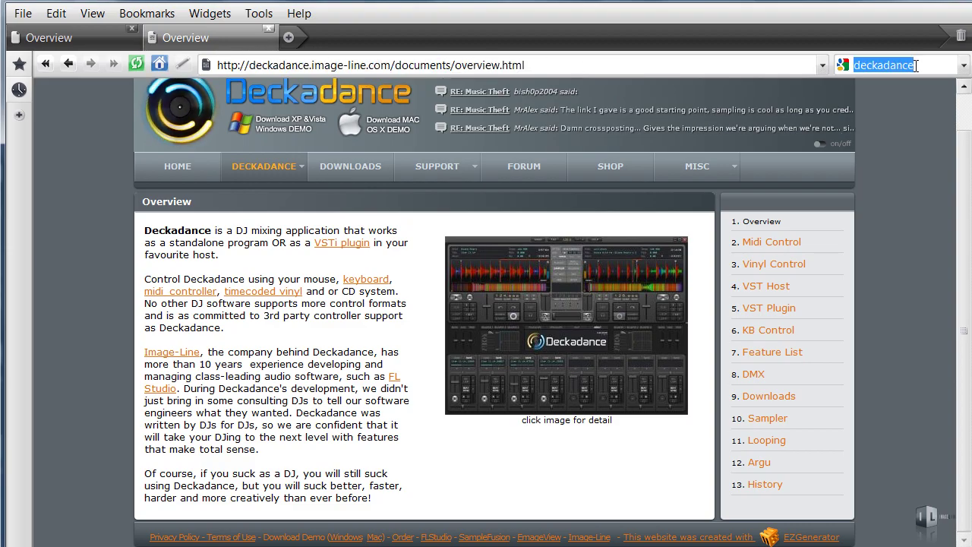
left_click_drag(916, 65, 845, 67)
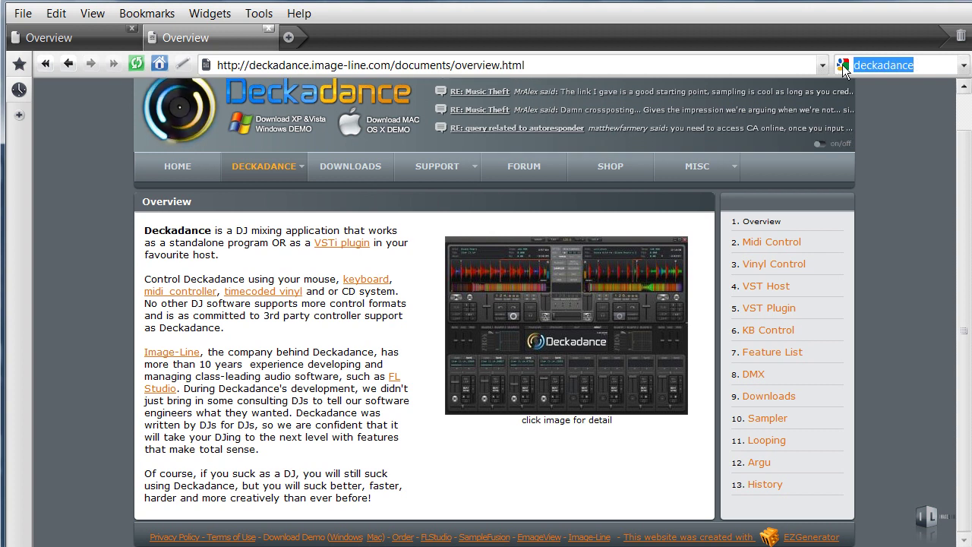
key("End")
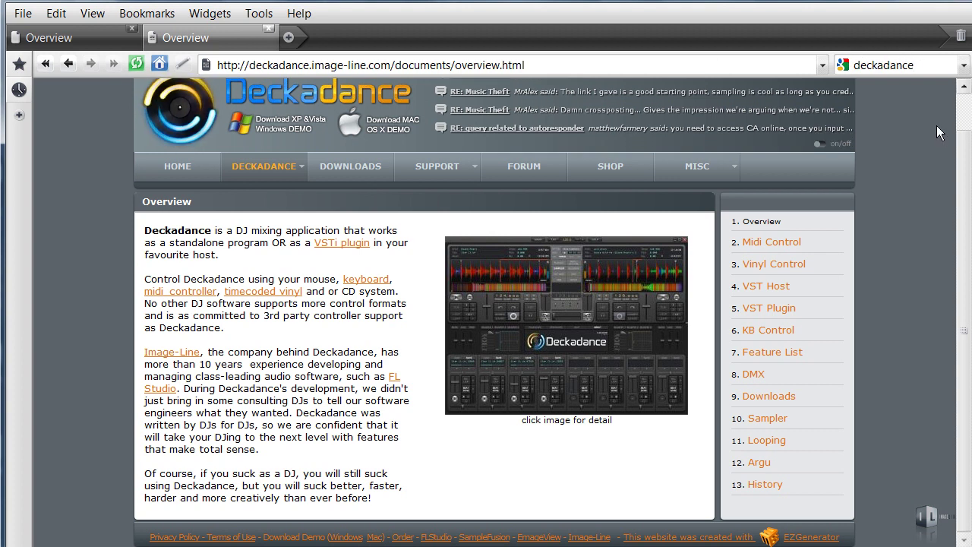
key("Return")
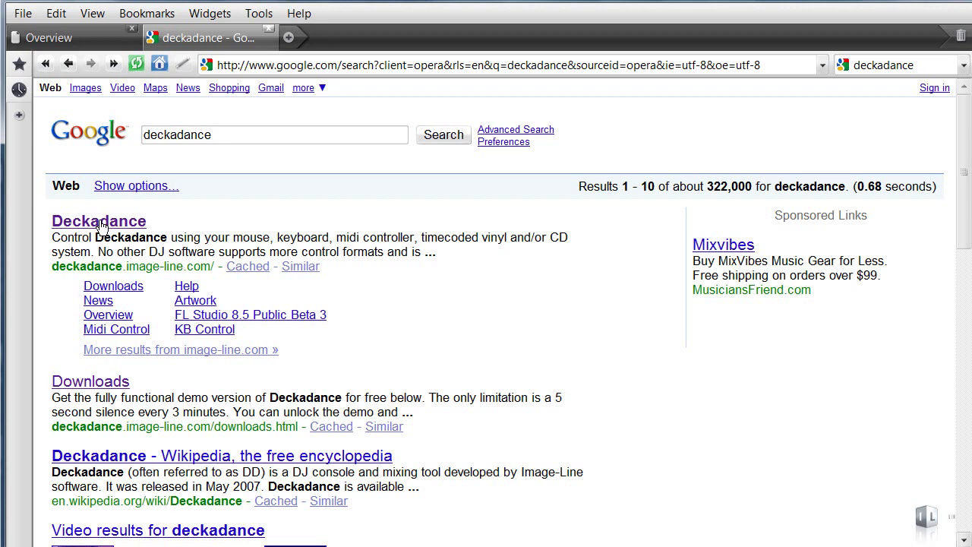
left_click(101, 222)
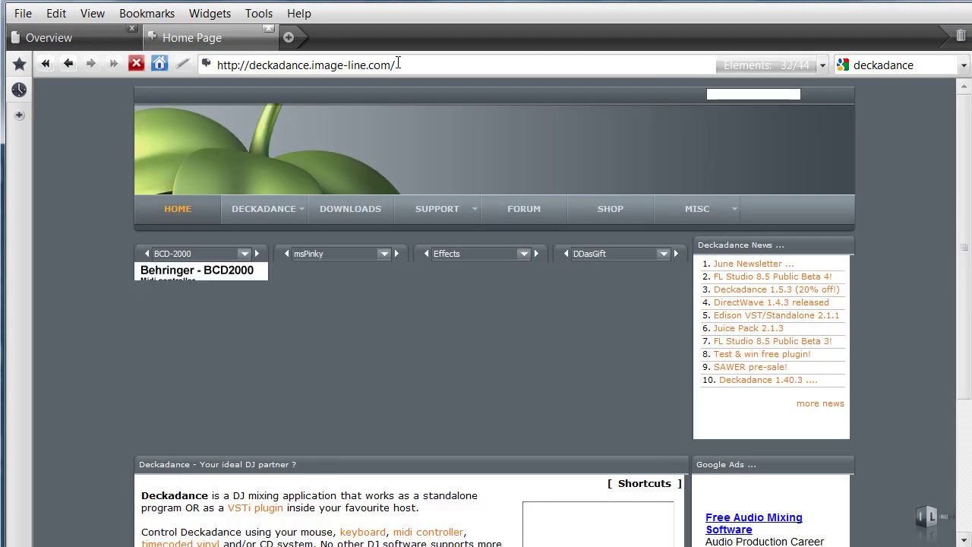
Open the Deckadance Downloads page
left_click(413, 64)
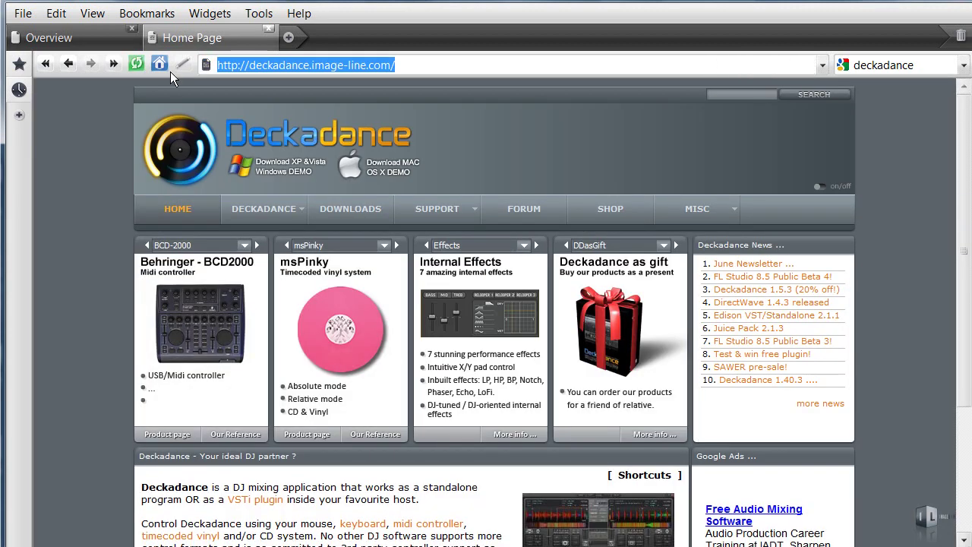
left_click(418, 64)
left_click(358, 203)
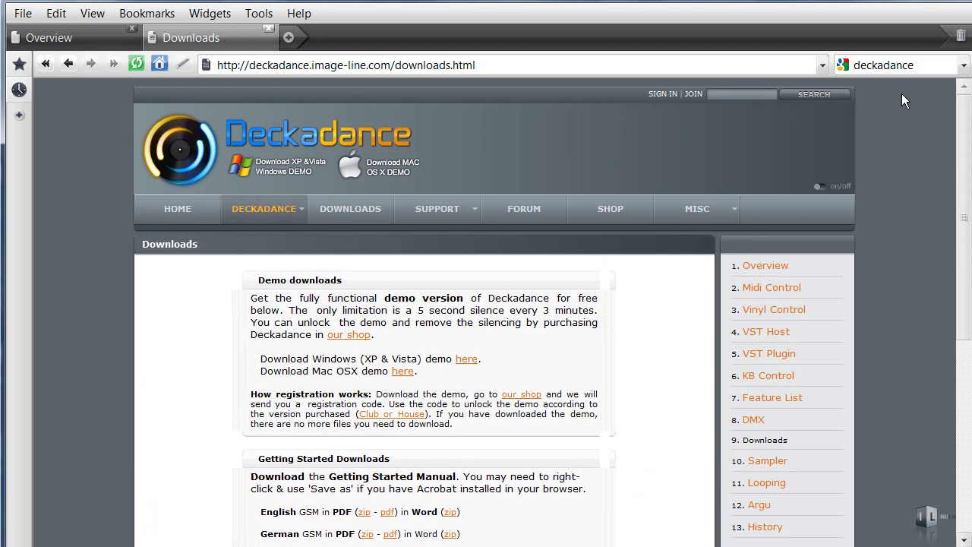
mouse_move(954, 130)
left_mouse_down()
mouse_move(963, 267)
mouse_move(945, 125)
left_mouse_up()
Return to the Deckadance home page and open Overview from the DECKADANCE menu
left_click(67, 64)
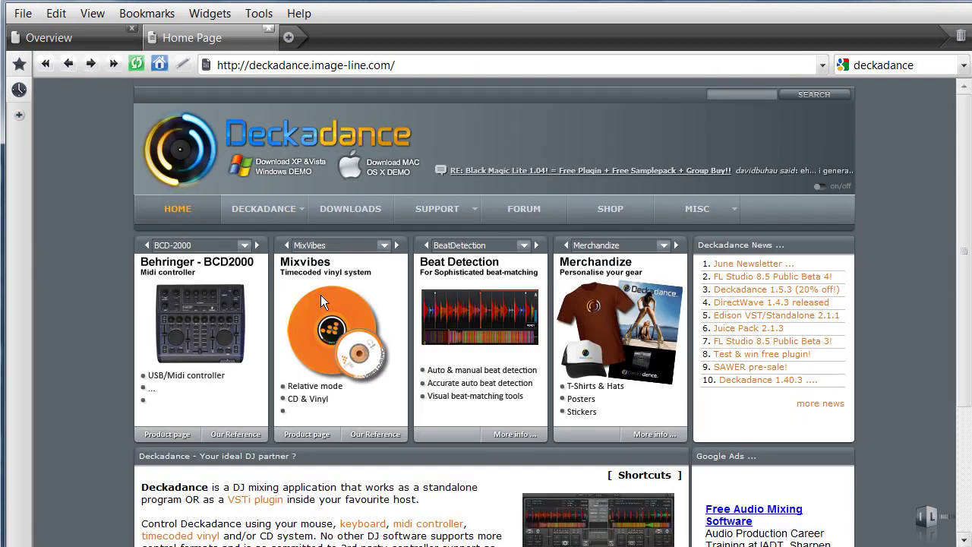
mouse_move(264, 212)
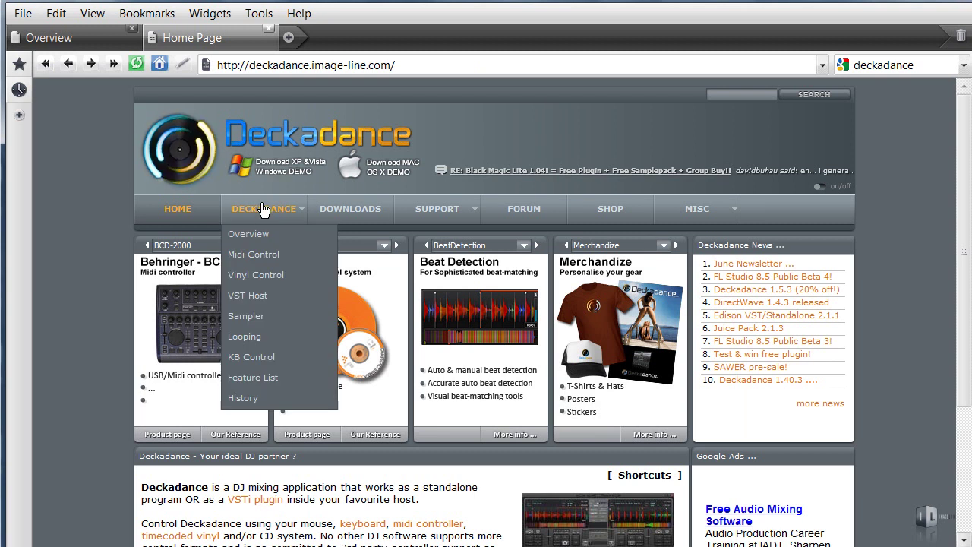
left_click(251, 235)
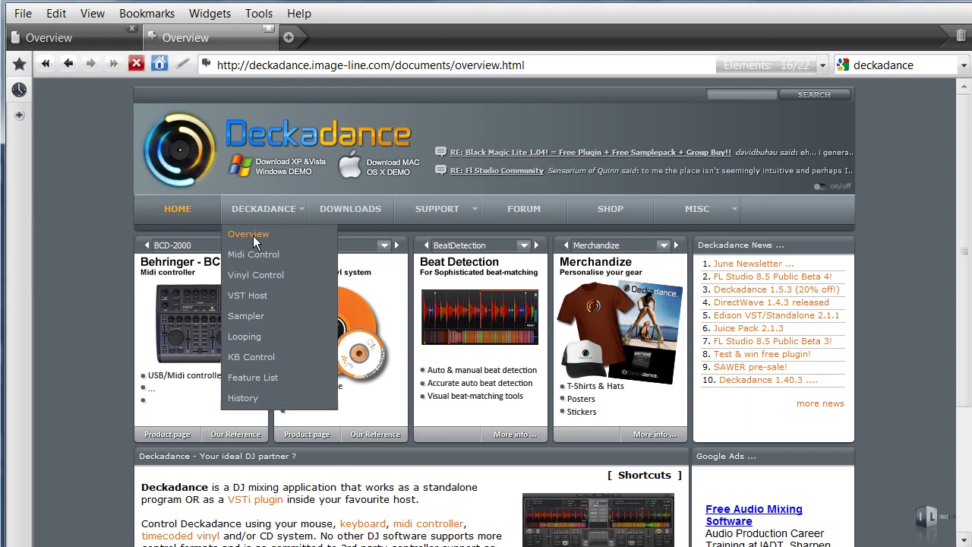
scroll(964, 278, "down", 1)
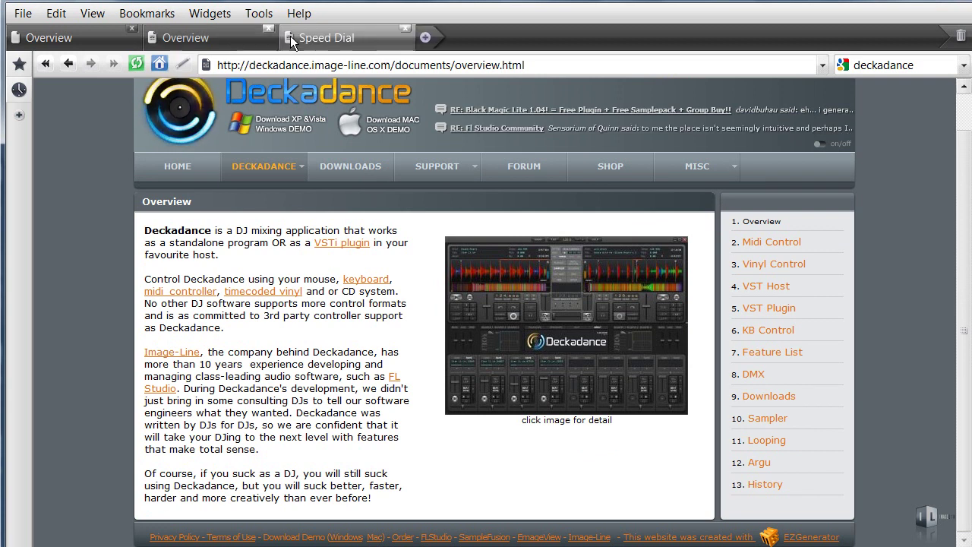
In a new tab, search Google for 'youtube' and open the YouTube homepage
left_click(288, 37)
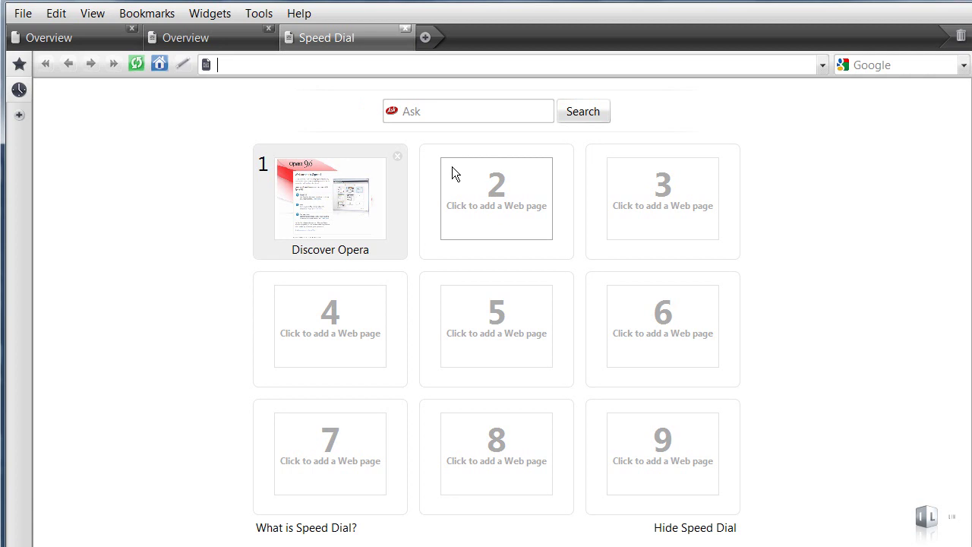
left_click(890, 66)
type("youtube")
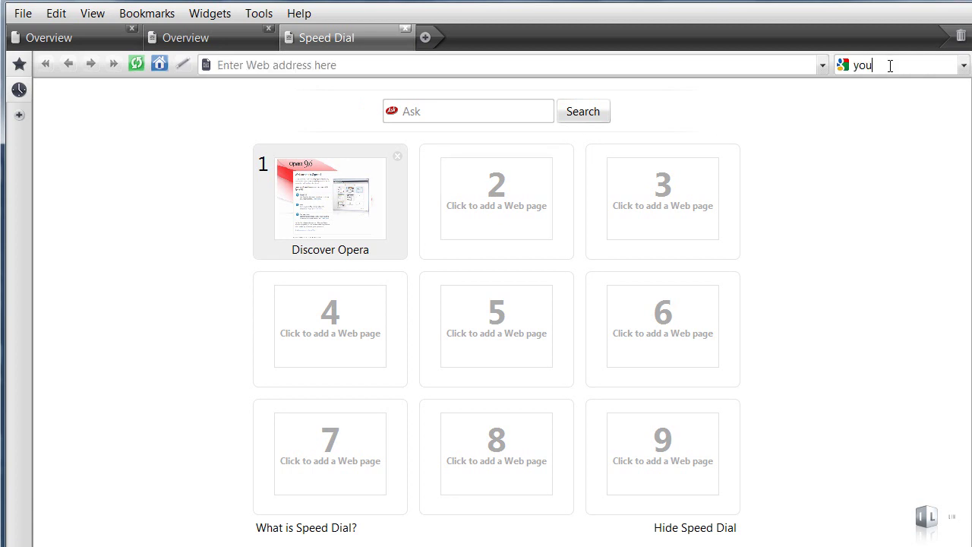
key("Return")
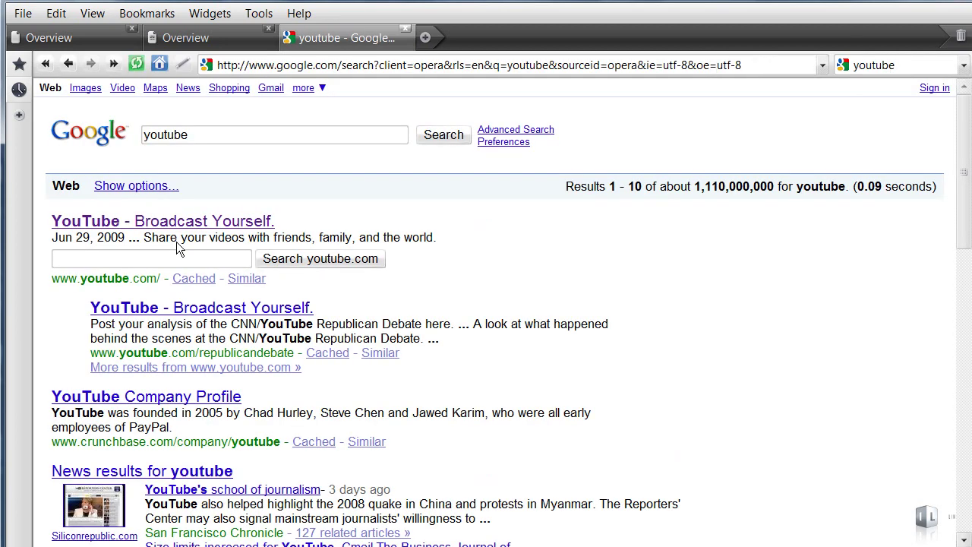
left_click(180, 222)
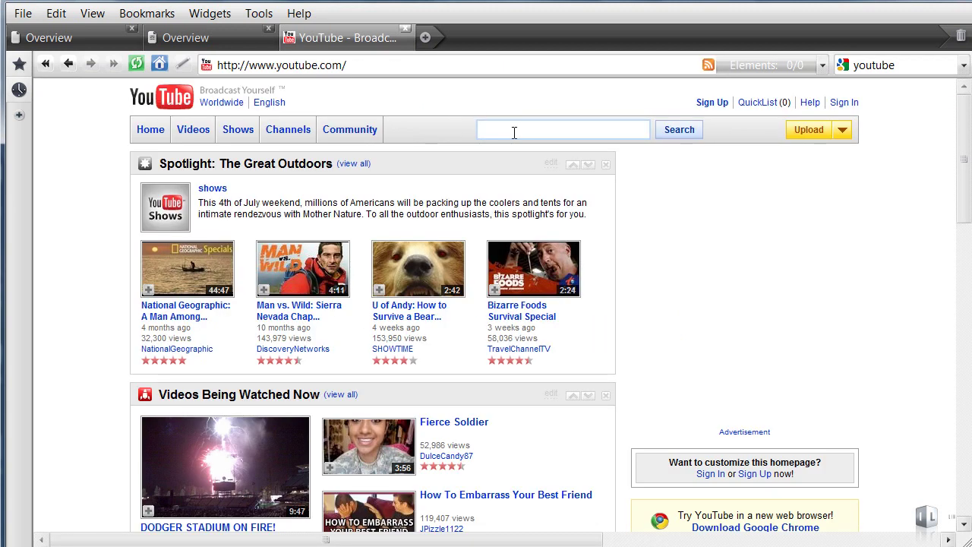
Search YouTube for 'deadmau5 xone3d'
type("dead")
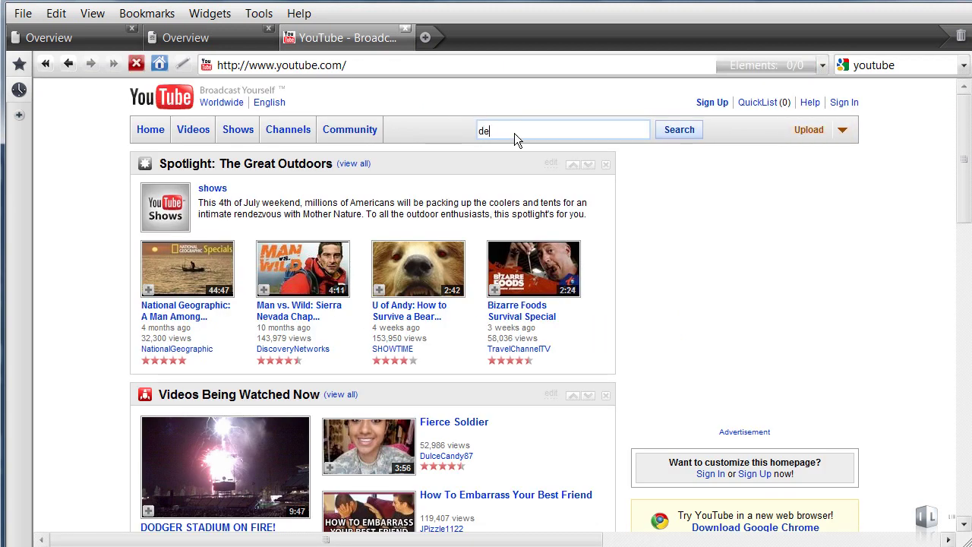
key("BackSpace")
type("d")
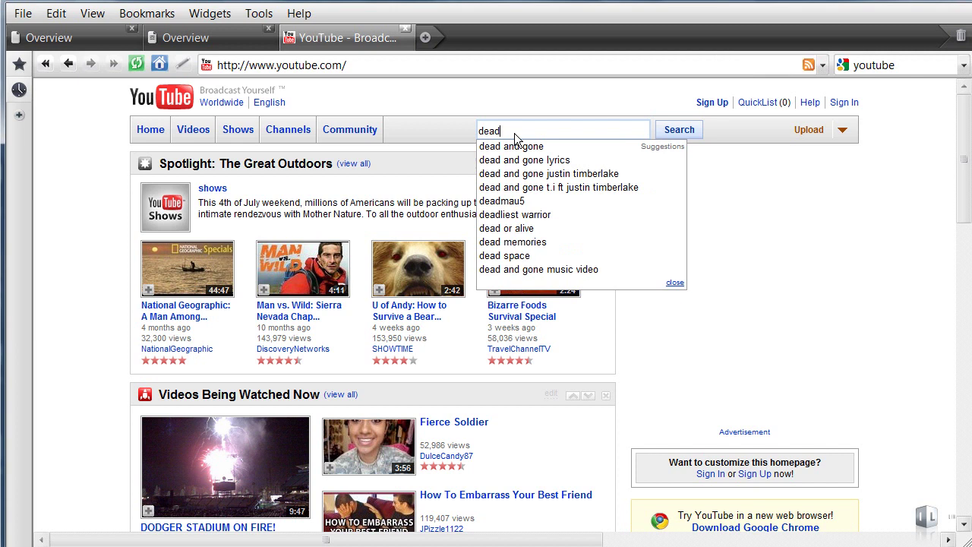
type("ma")
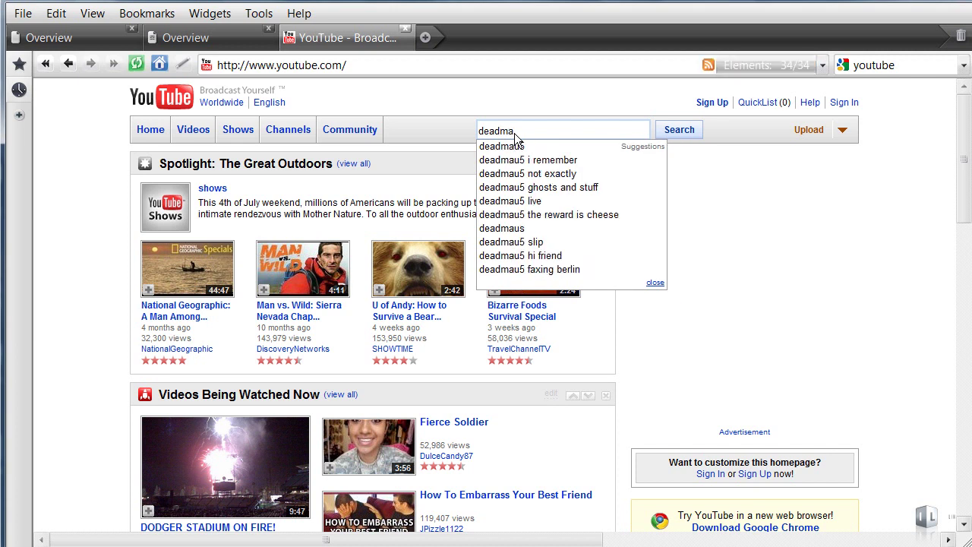
type("u5")
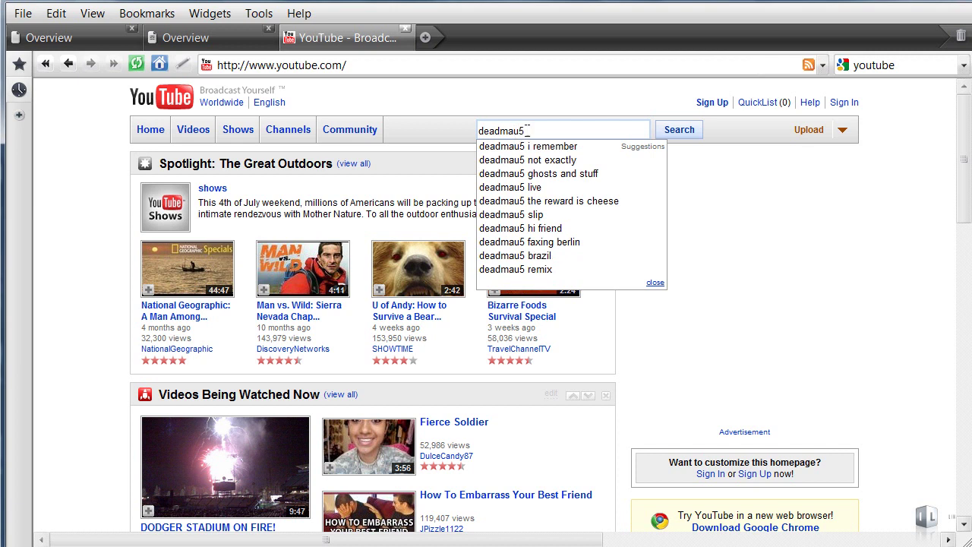
type("xone")
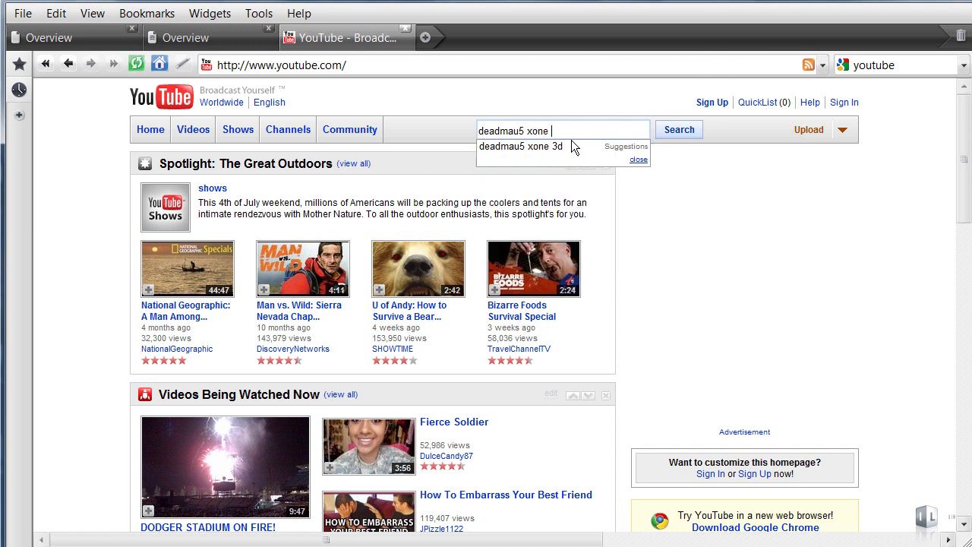
type("3d")
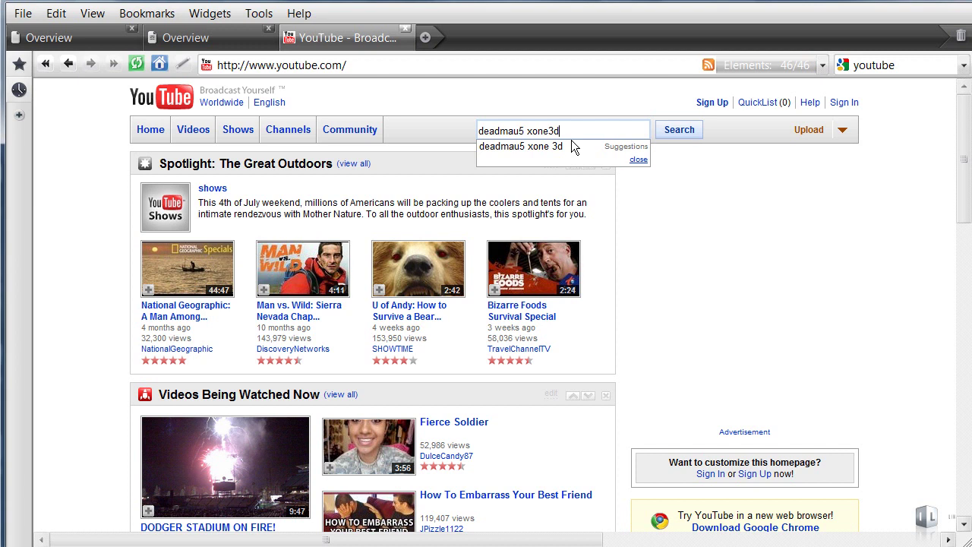
key("Return")
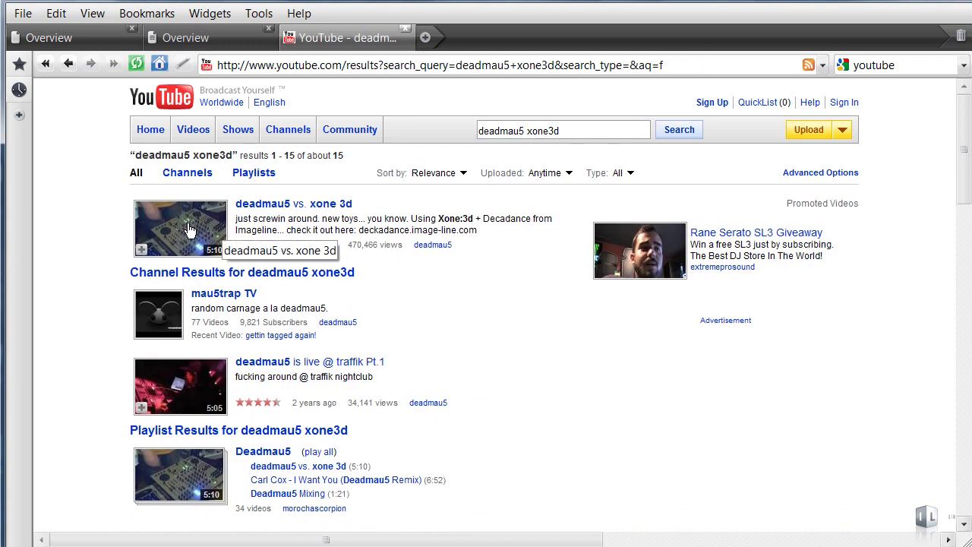
Open the 'deadmau5 vs. xone 3d' video, pause it, then play briefly and pause again
left_click(269, 205)
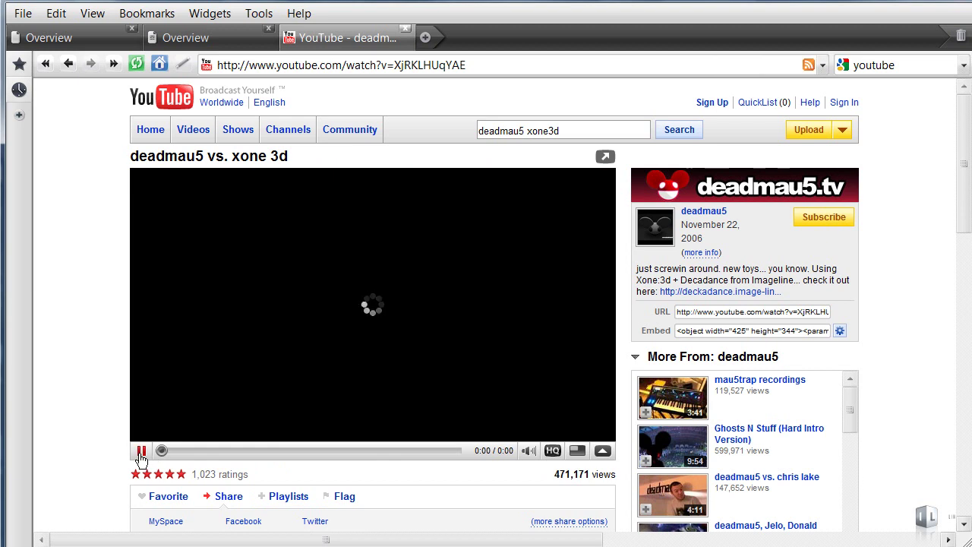
left_click(141, 451)
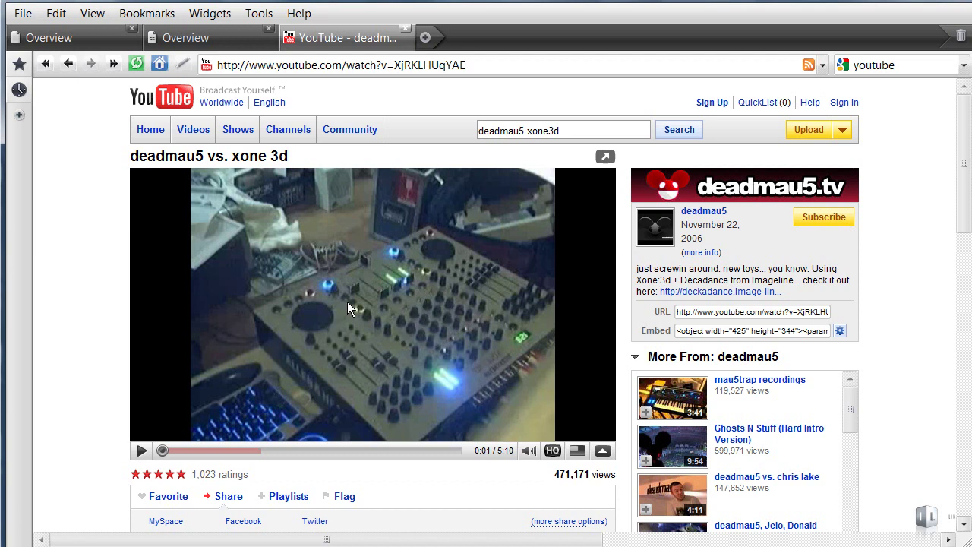
left_click(141, 451)
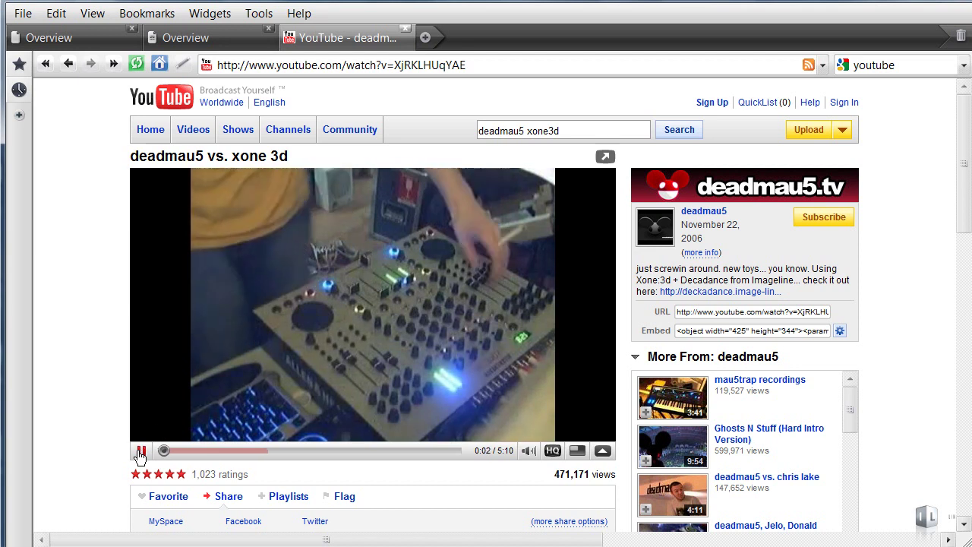
left_click(141, 451)
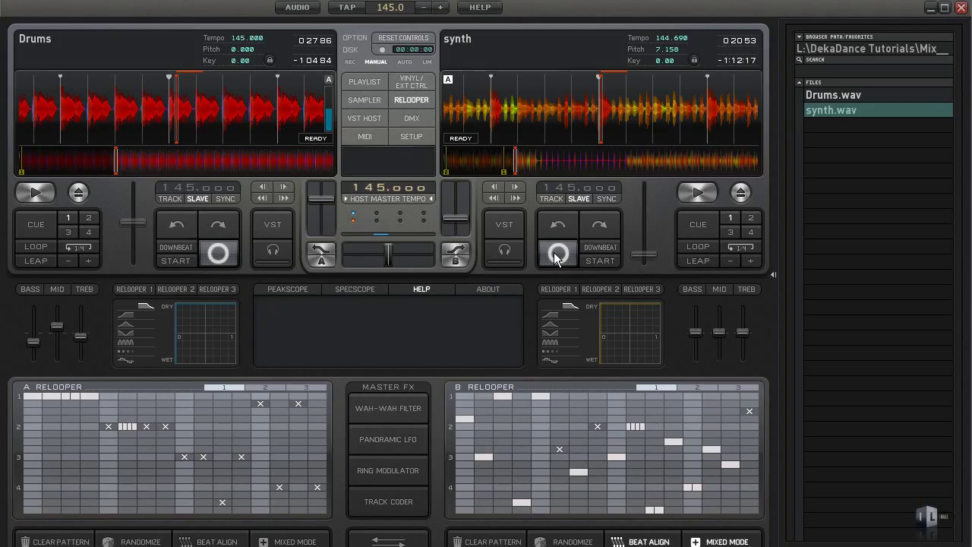
Jump deck B to Cue 1 and switch the bottom panel from SAMPLER to VST HOST
mouse_move(472, 142)
left_click(732, 217)
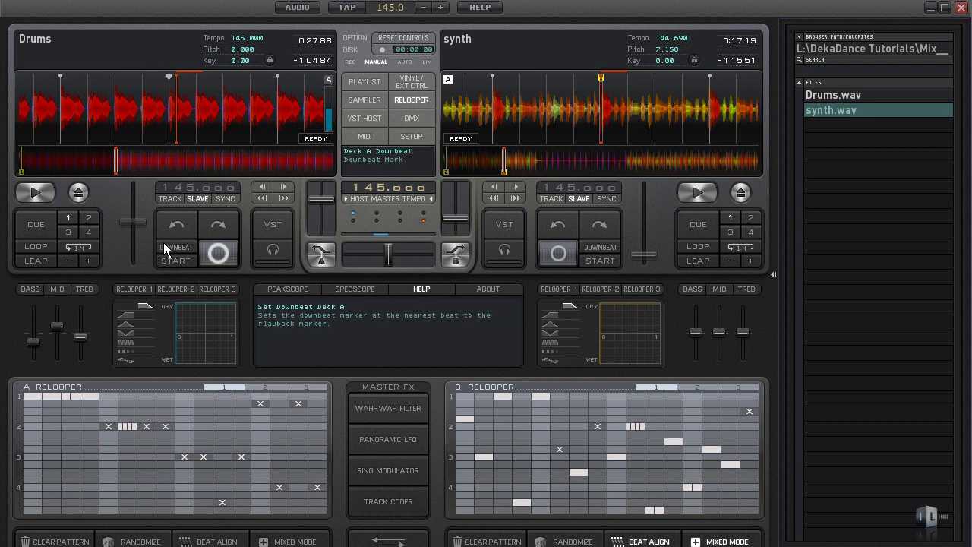
left_click(362, 100)
left_click(365, 118)
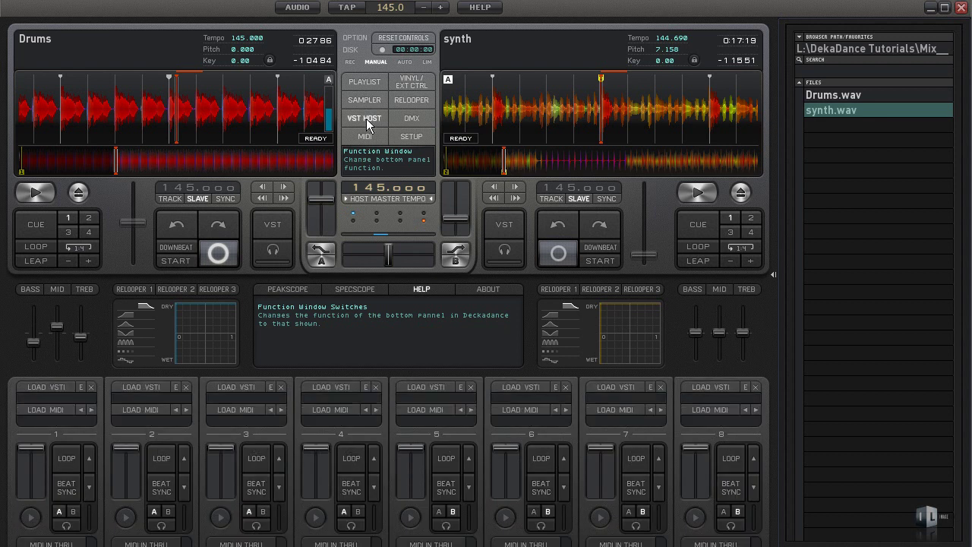